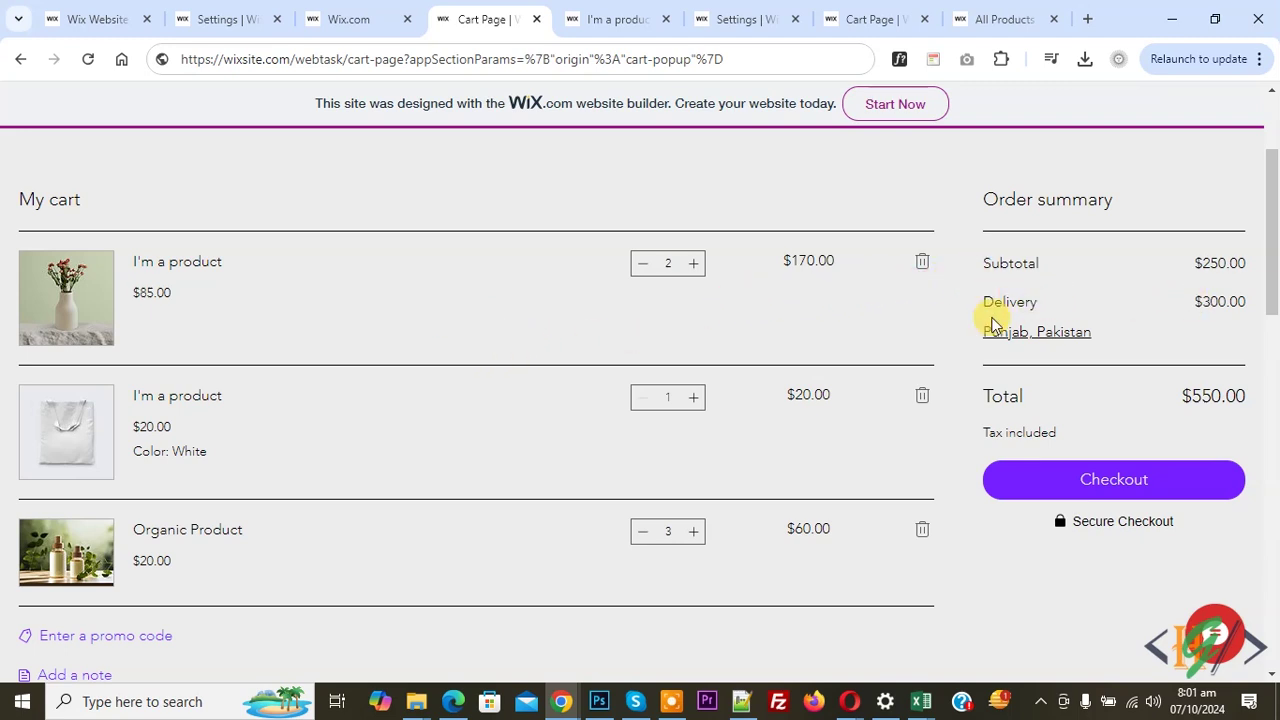
Open the store's Shipping and Delivery settings in the site dashboard and start a new shipping region
click(348, 12)
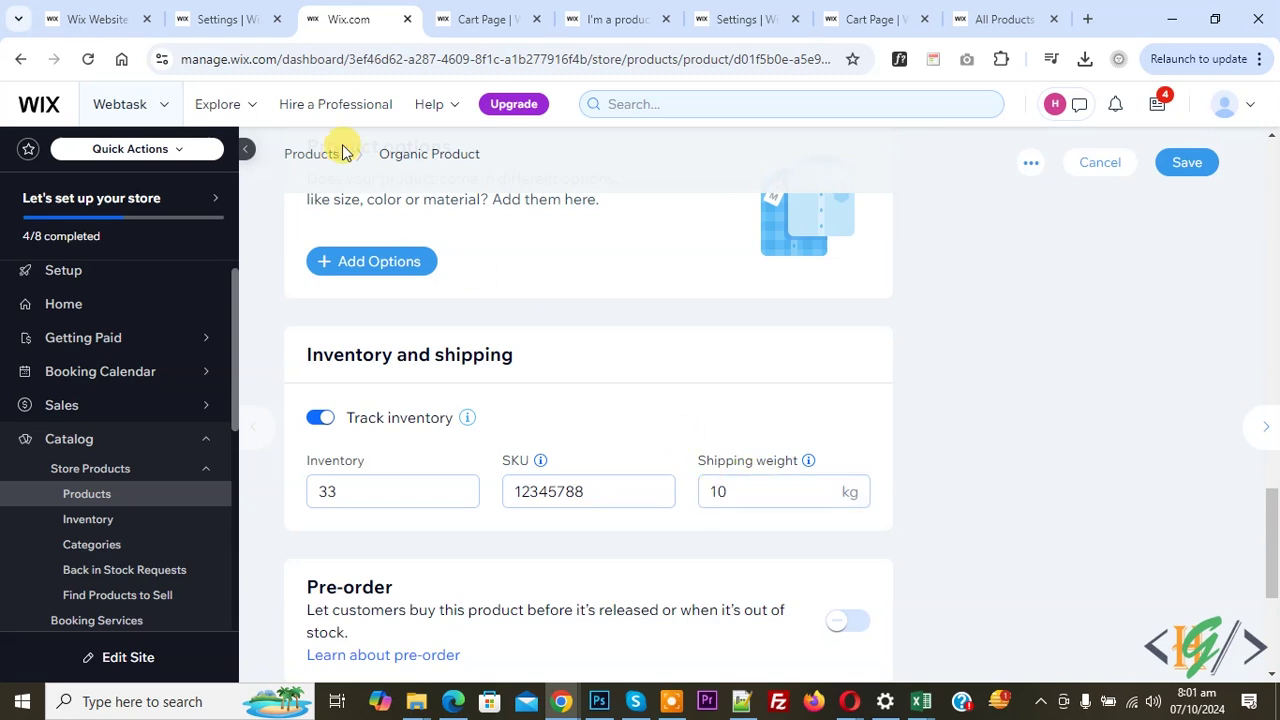
click(228, 12)
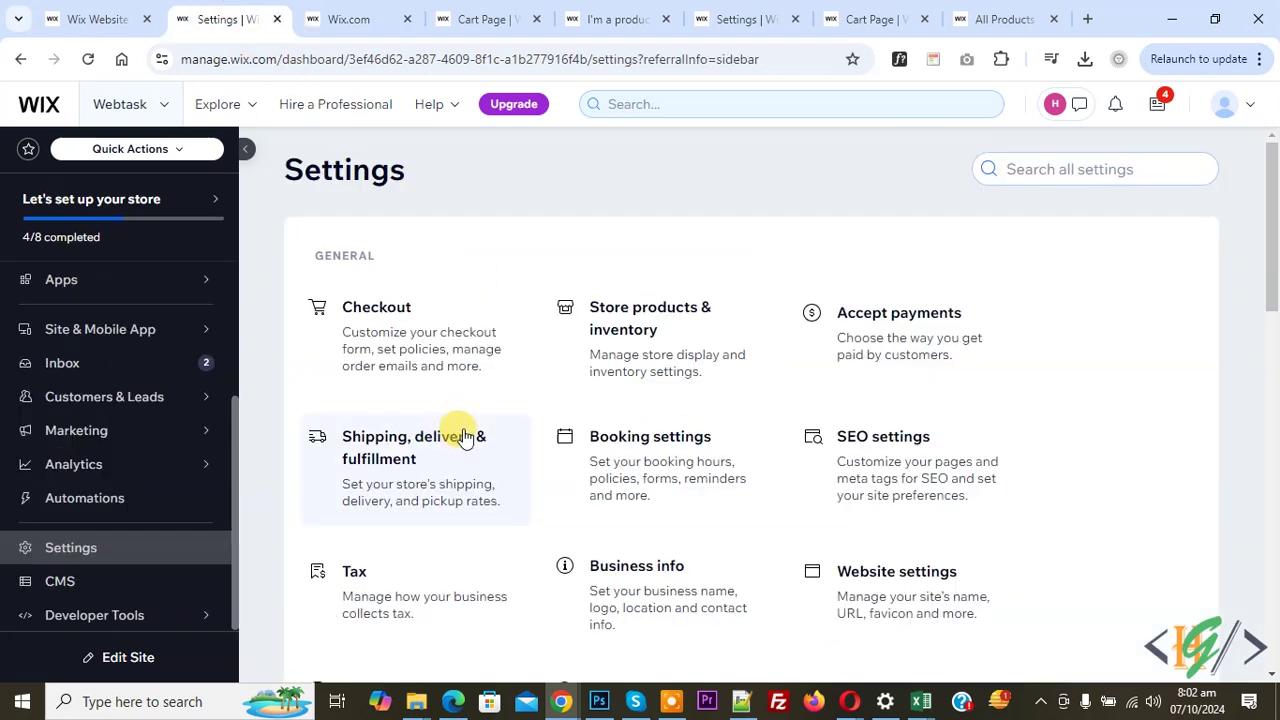
click(431, 455)
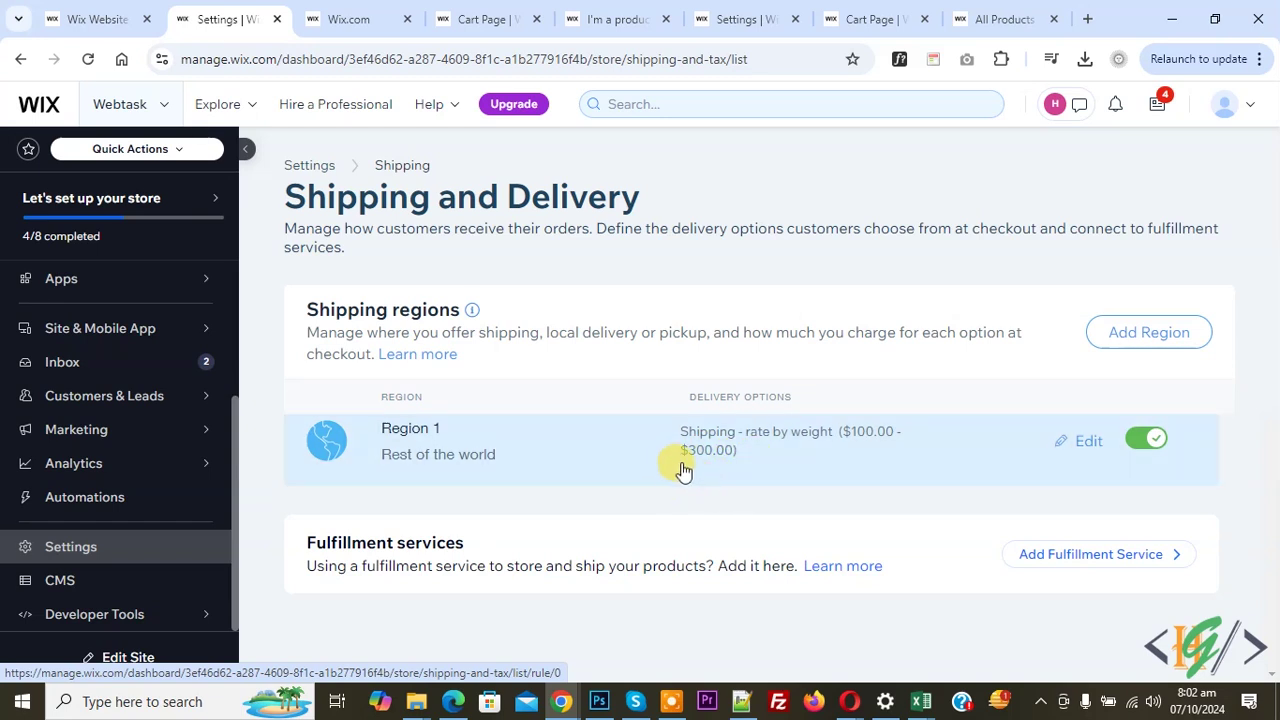
click(1143, 331)
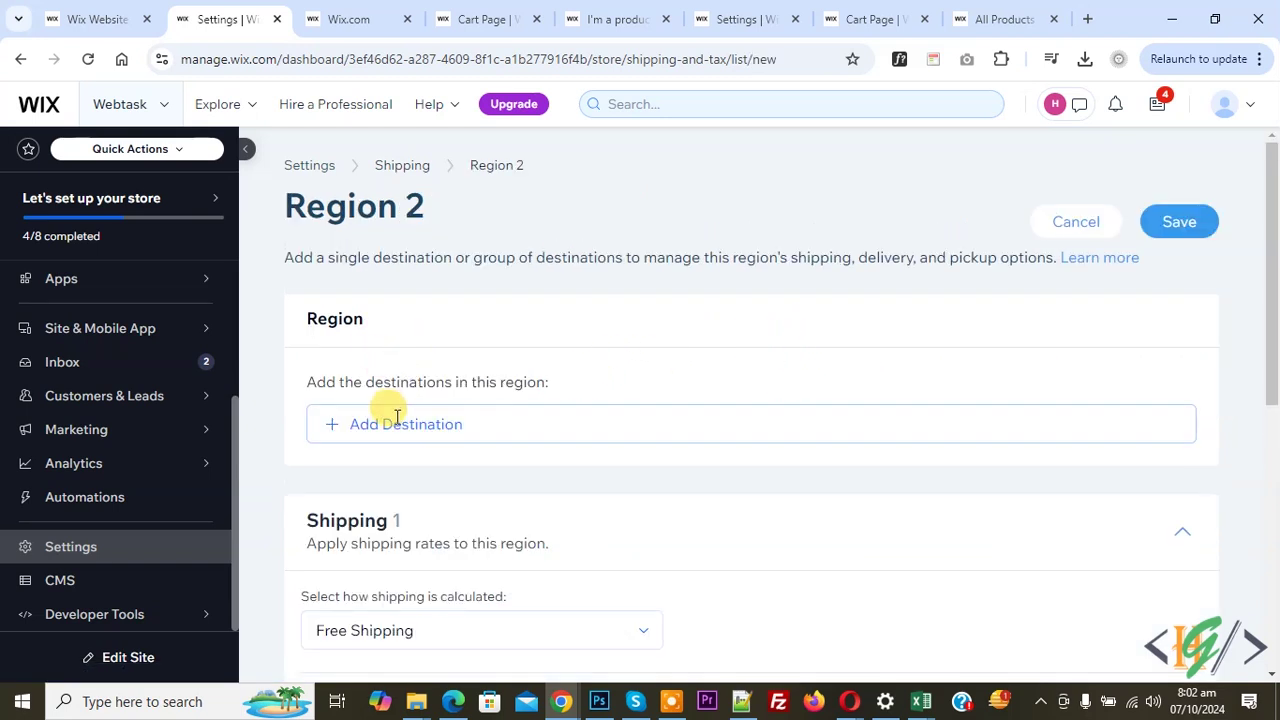
Add Pakistan as the destination of the new shipping region
click(470, 422)
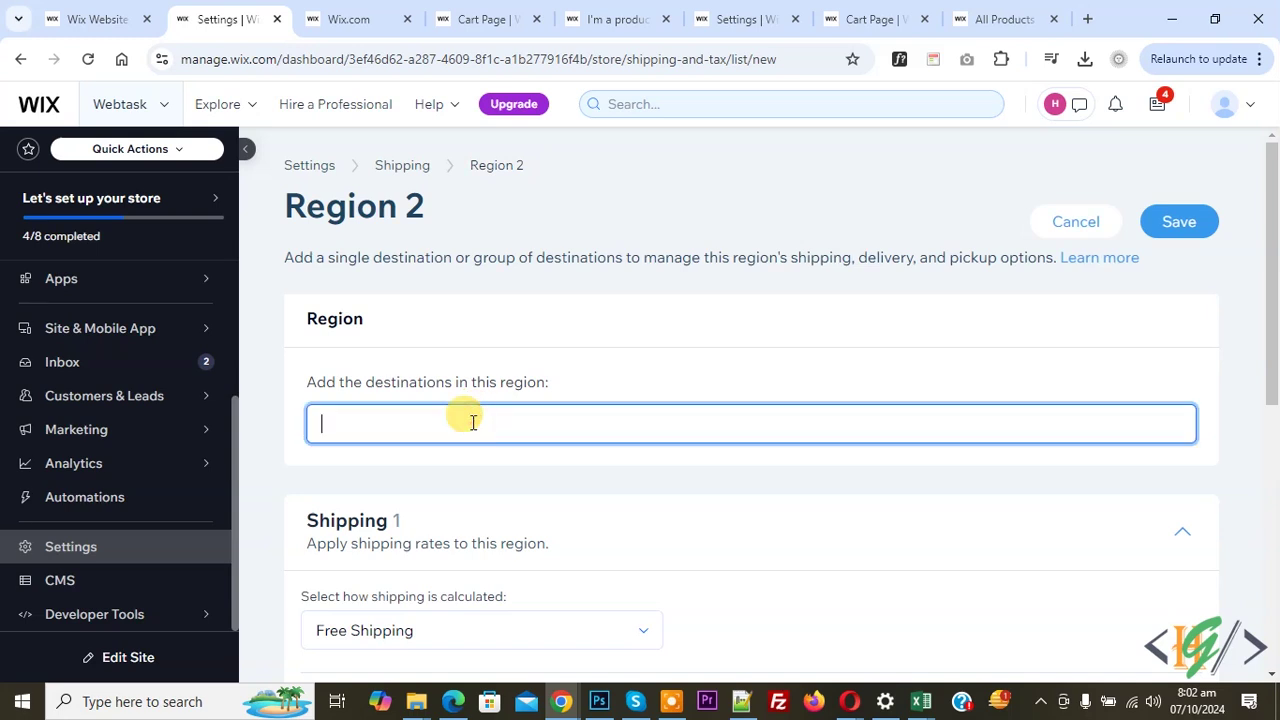
click(473, 422)
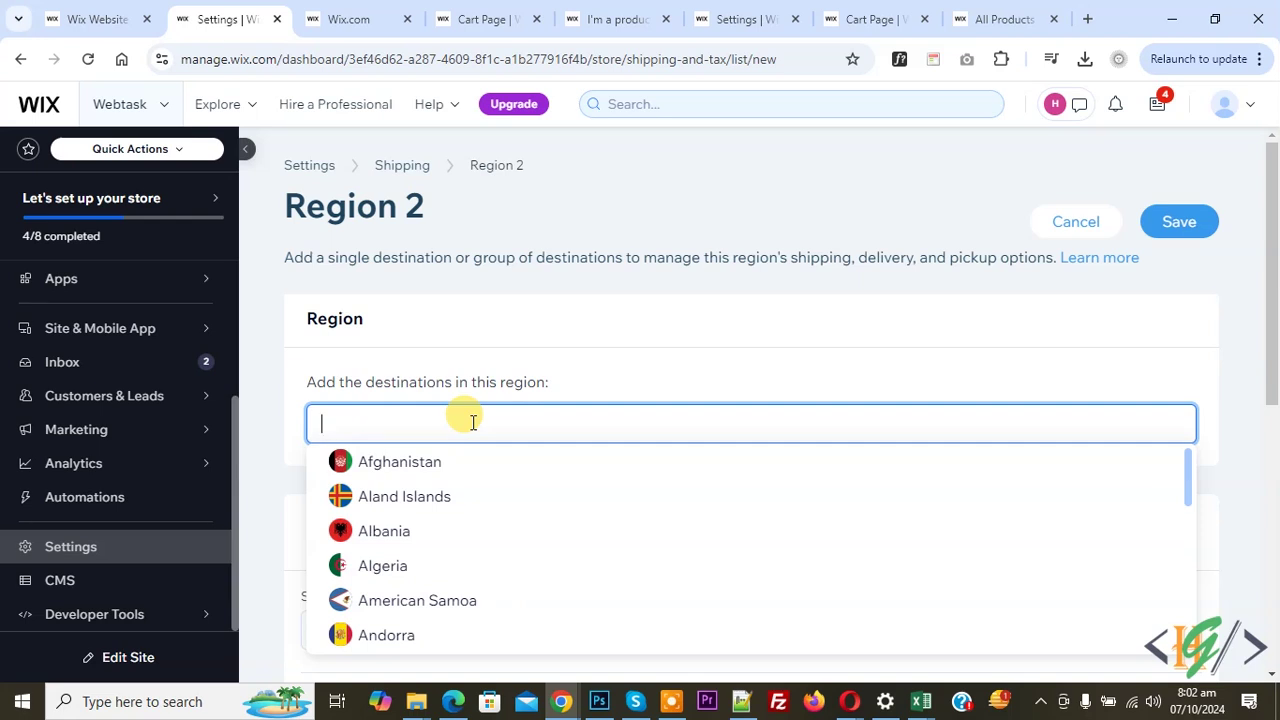
text(Pakistan)
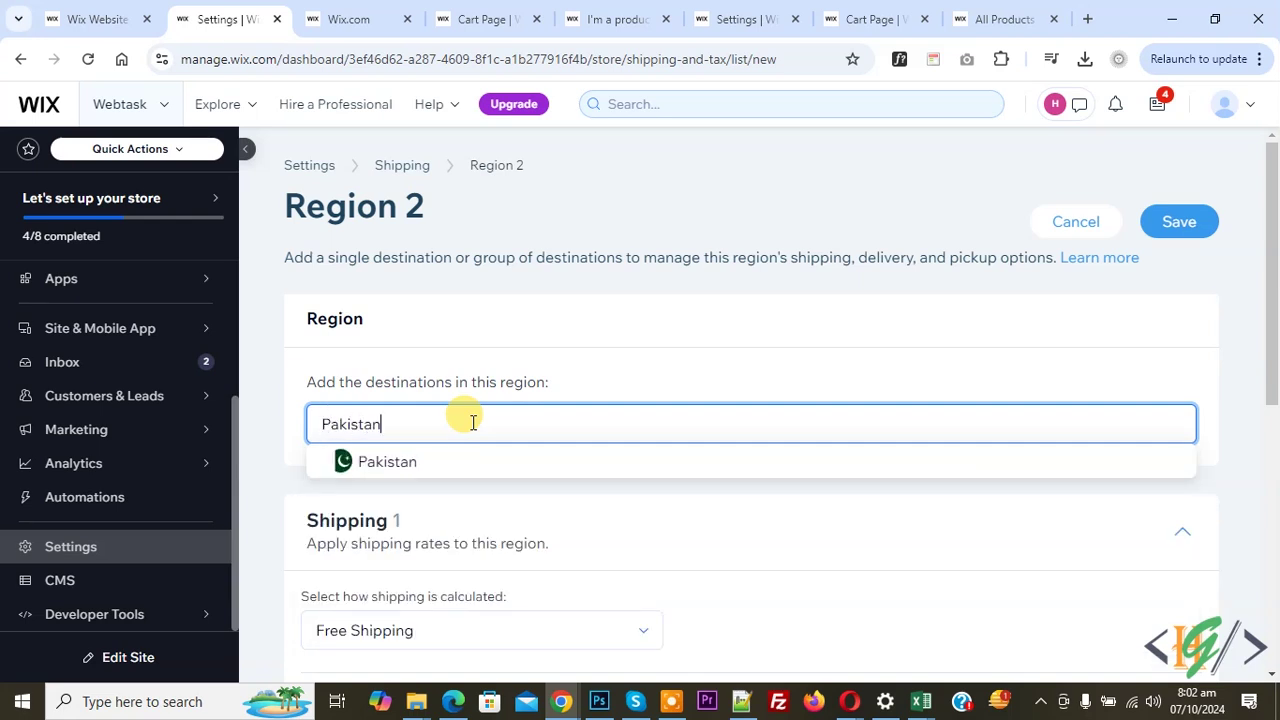
click(406, 455)
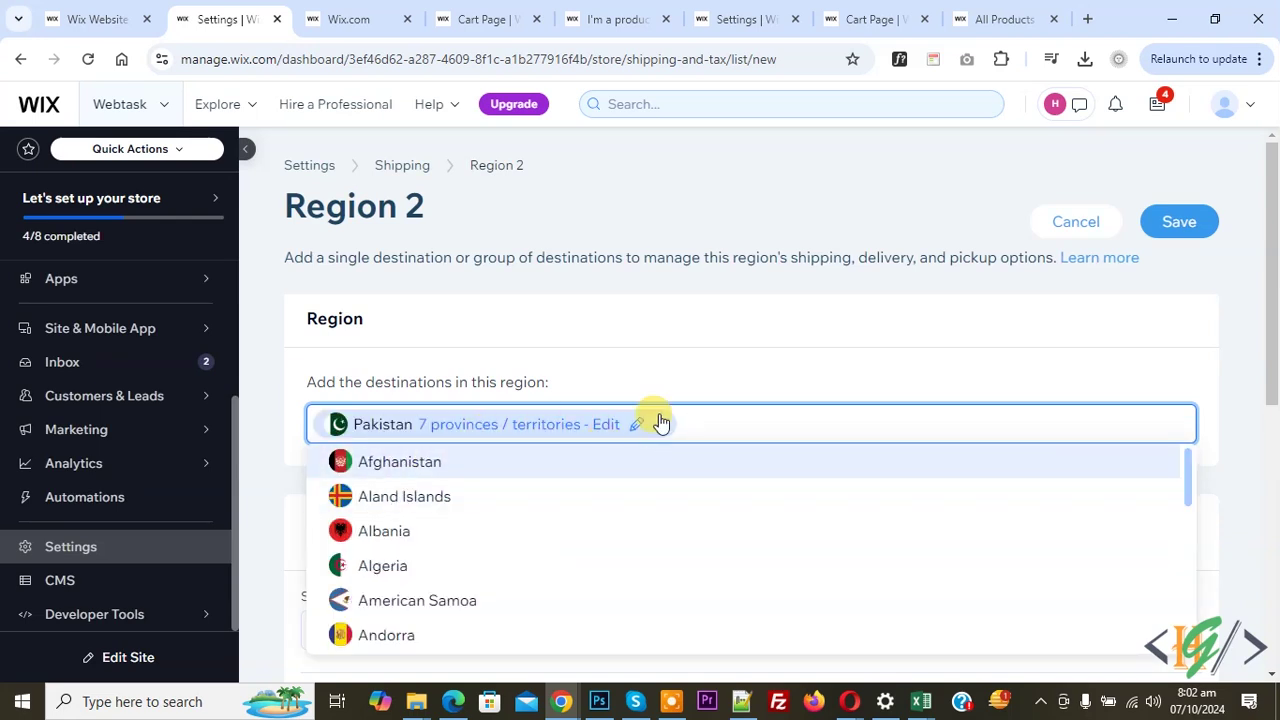
click(686, 379)
Set the region's shipping calculation to Rate by Weight and name the shipping option "Standard Shipping Country"
scroll(521, 405, down, 2)
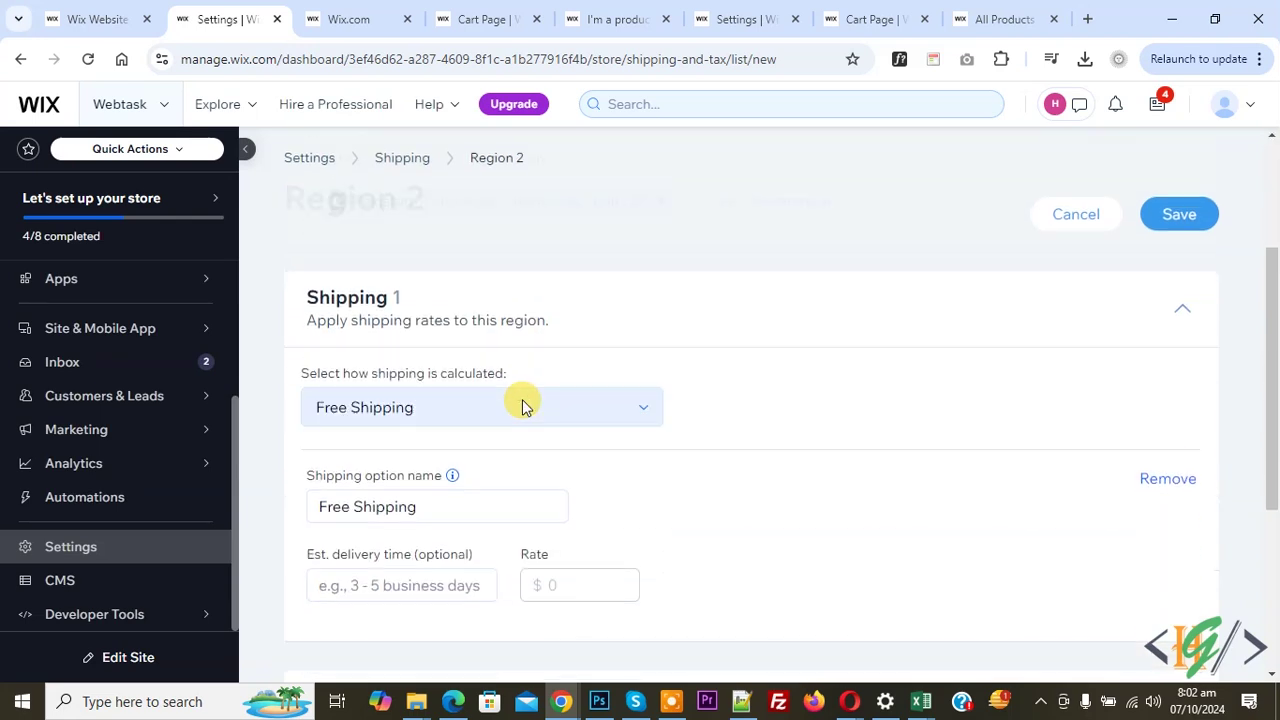
click(442, 356)
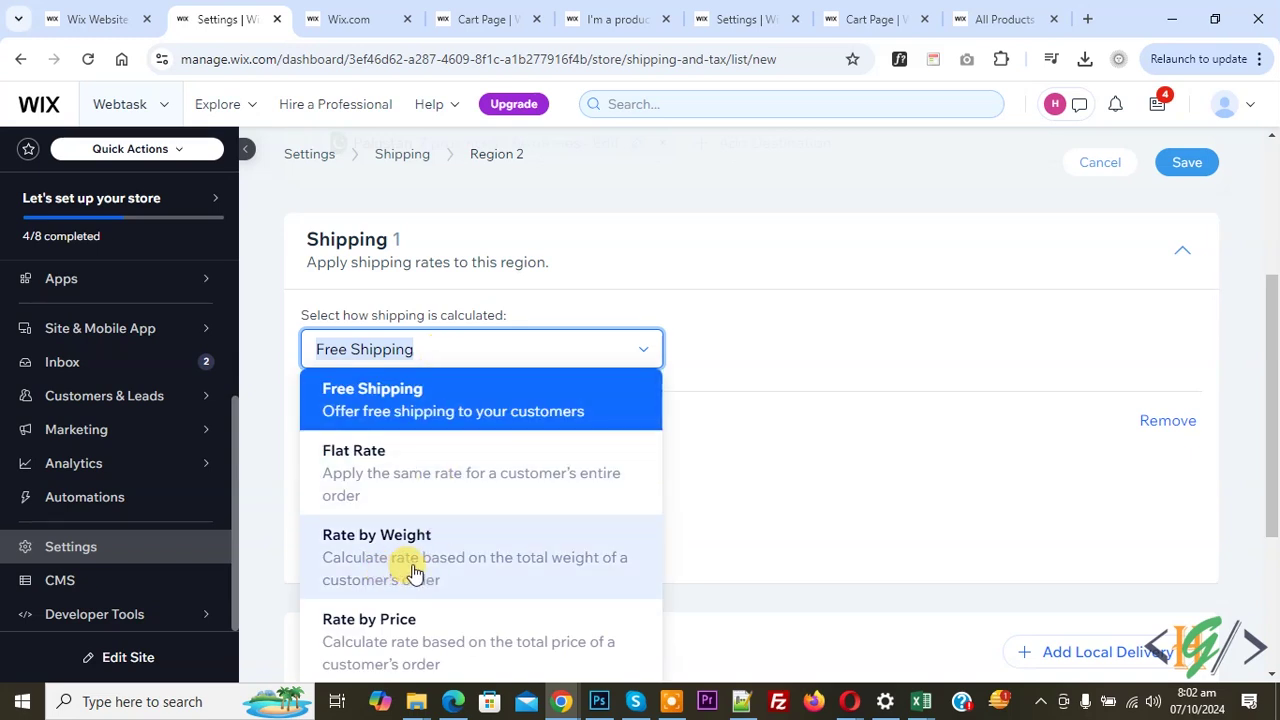
click(487, 565)
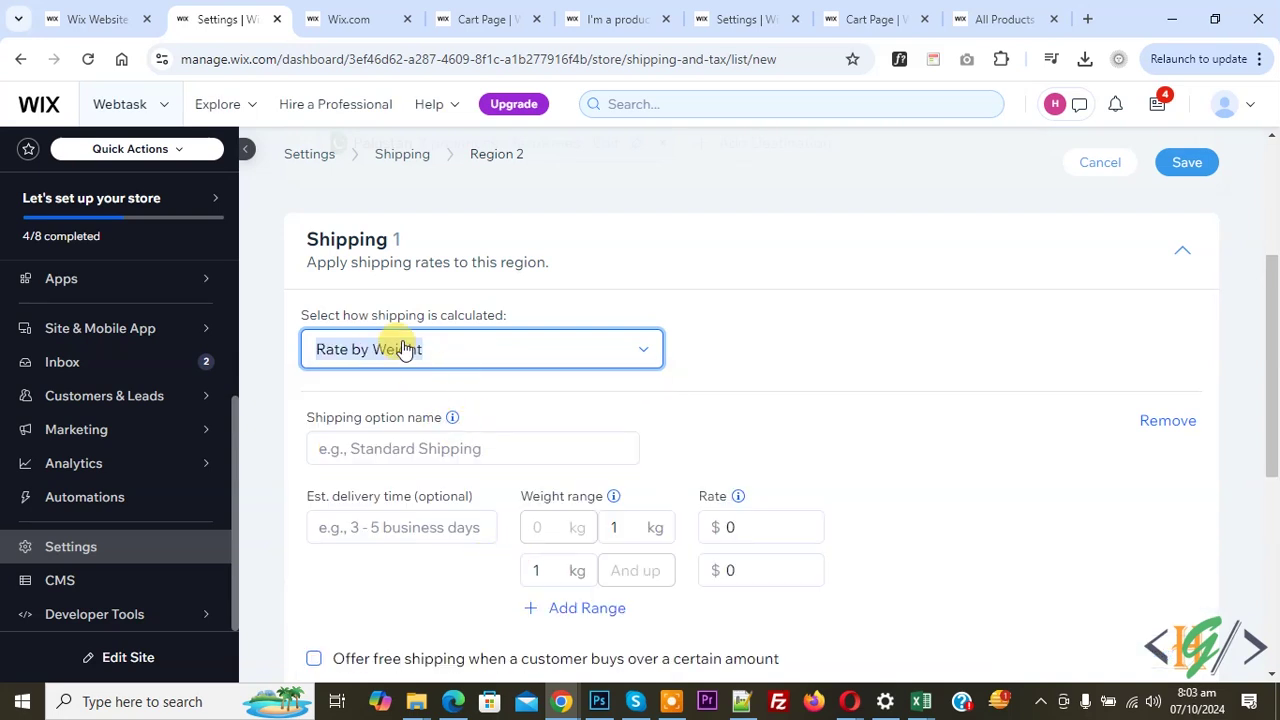
scroll(409, 343, down, 1)
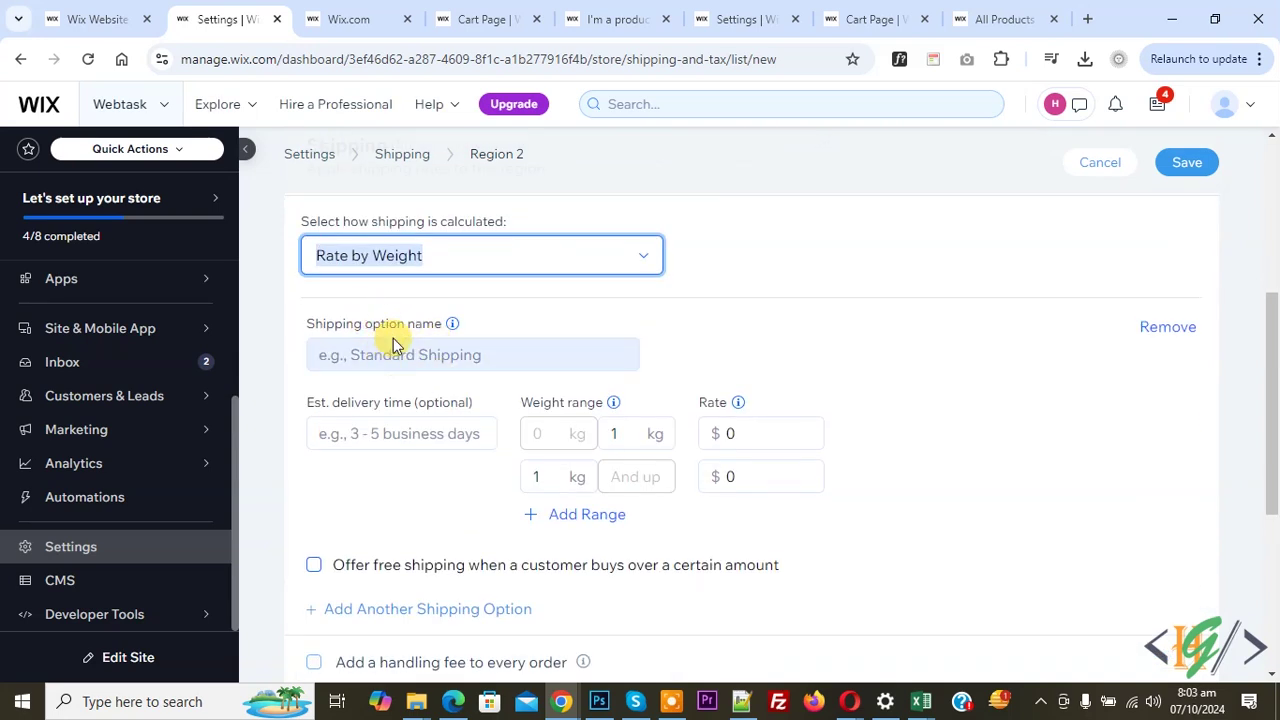
click(423, 355)
text(Standard Shipping Country)
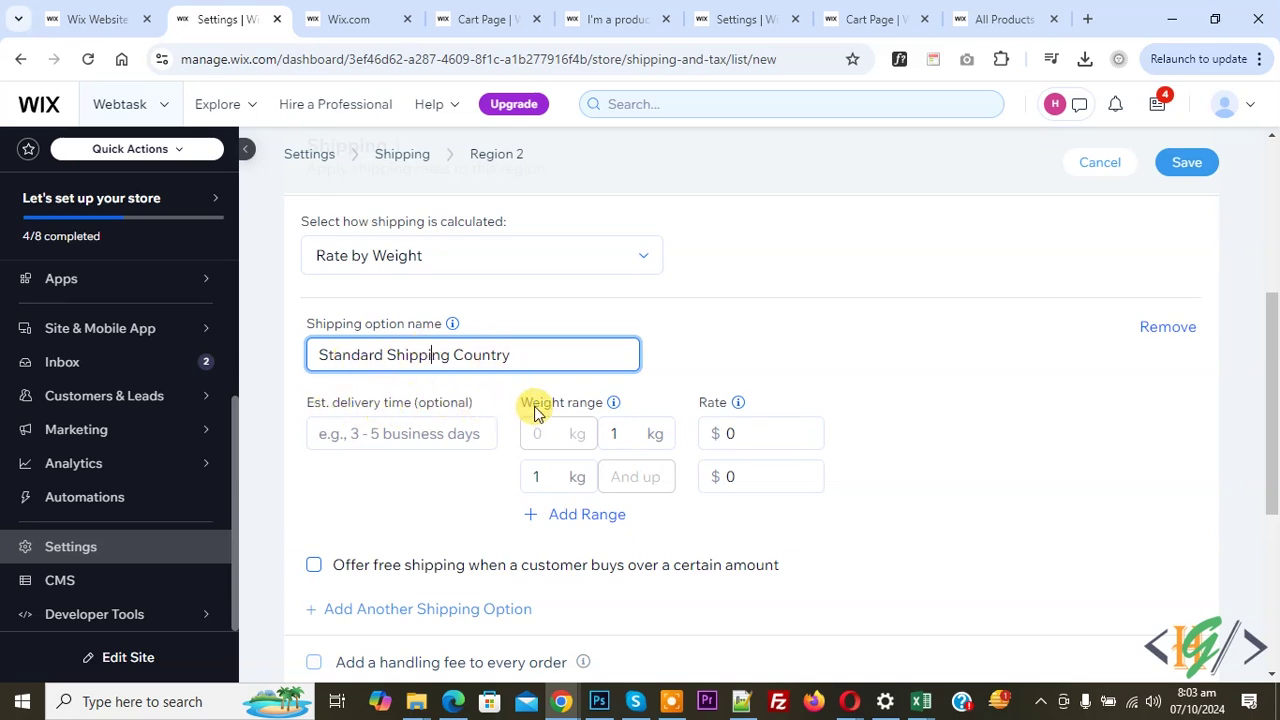
Set the first weight range to 0–10 kg with a rate of $50
click(617, 436)
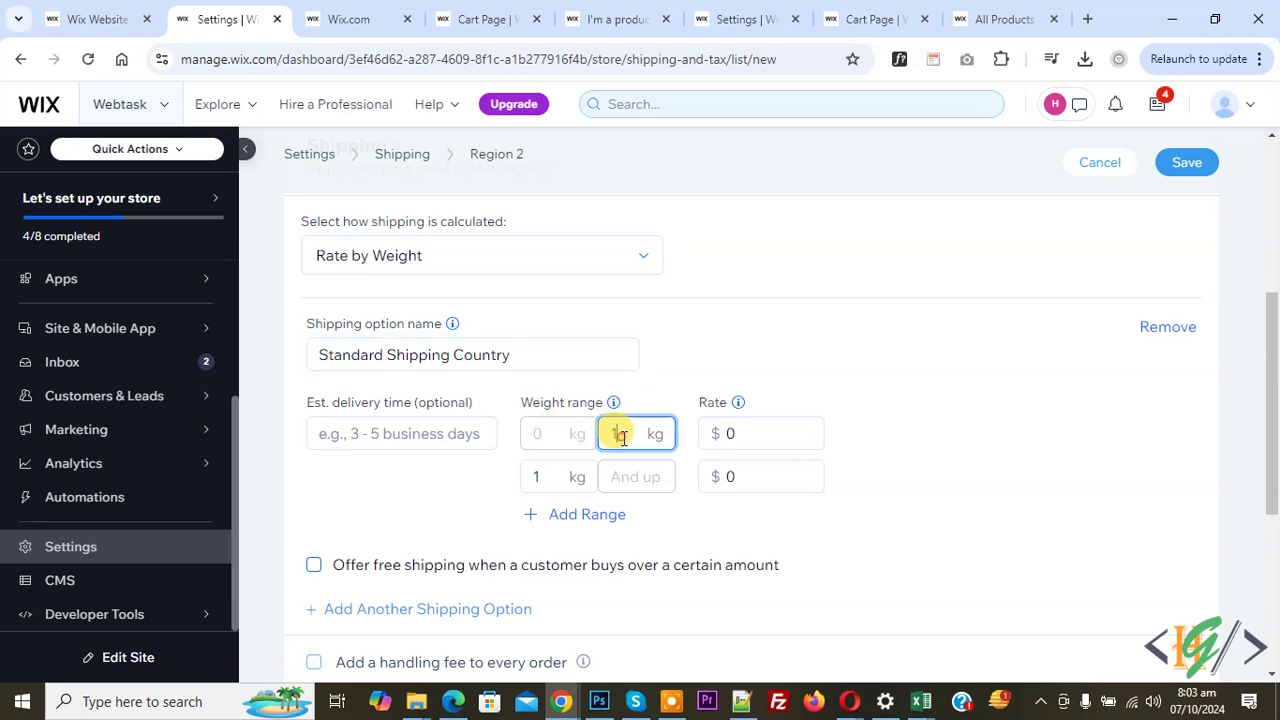
text(0)
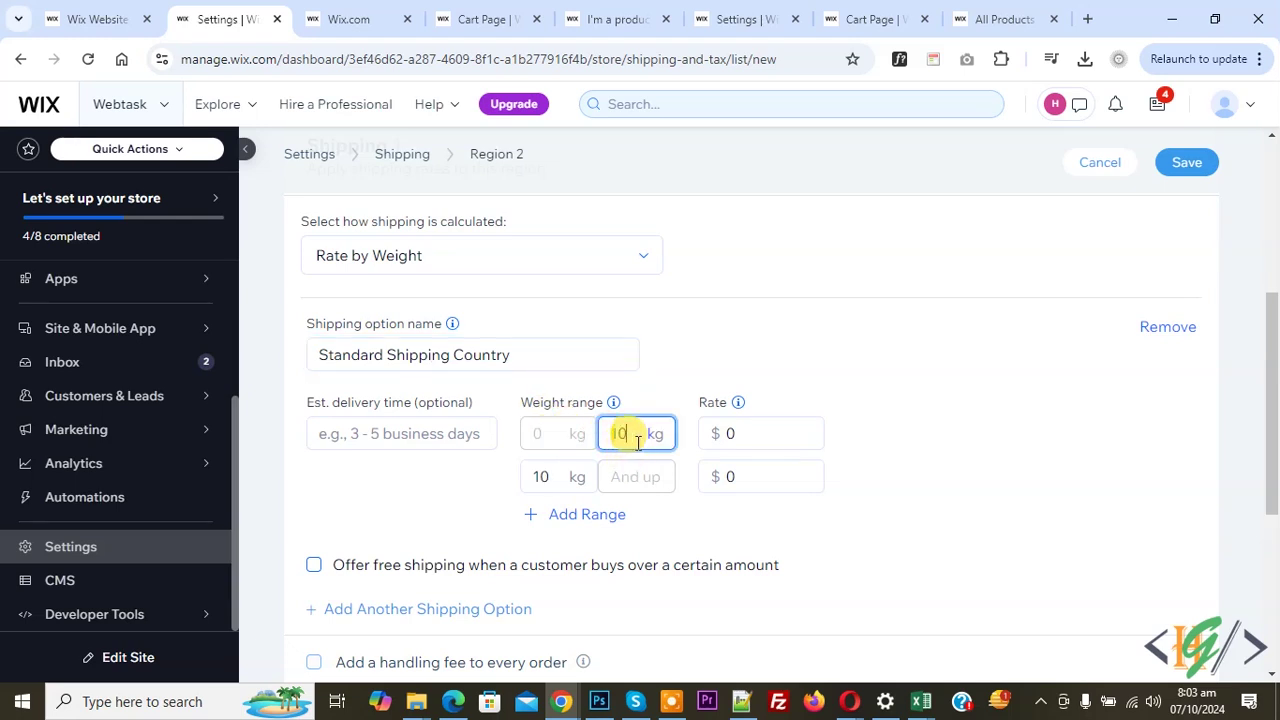
click(740, 435)
text(50)
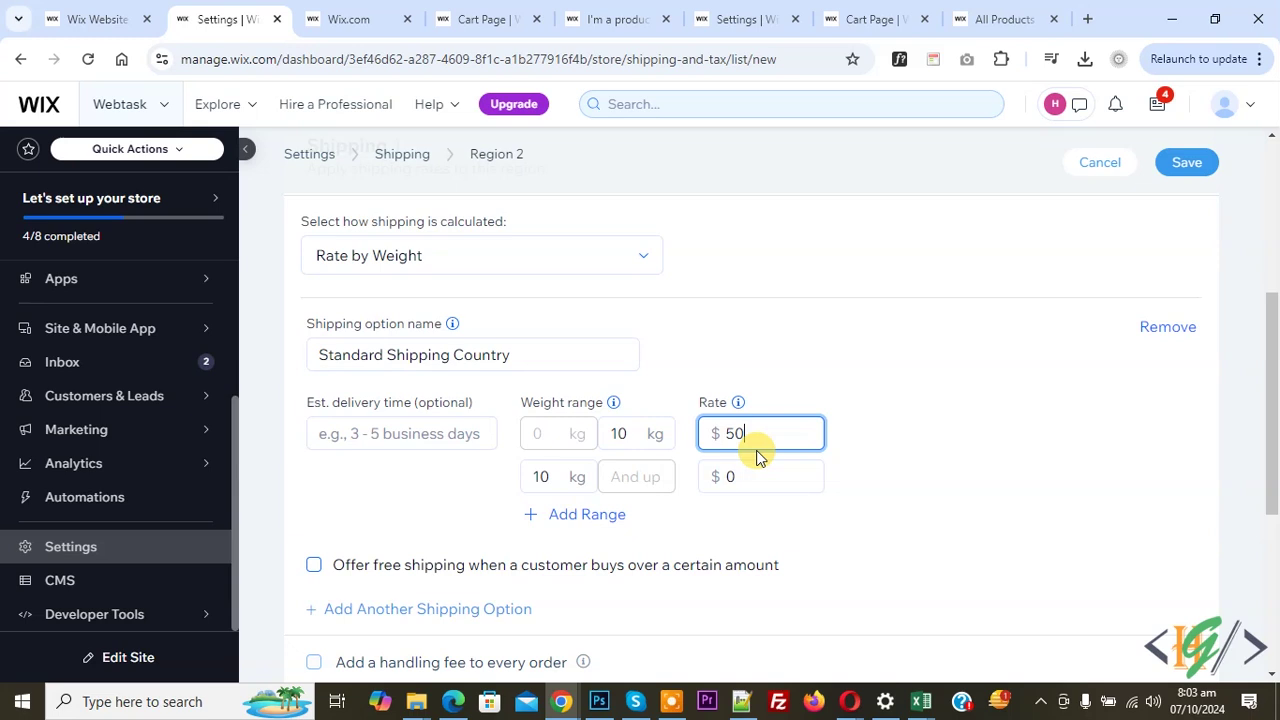
Add another weight range and set the second range's upper limit to 20 kg
click(613, 471)
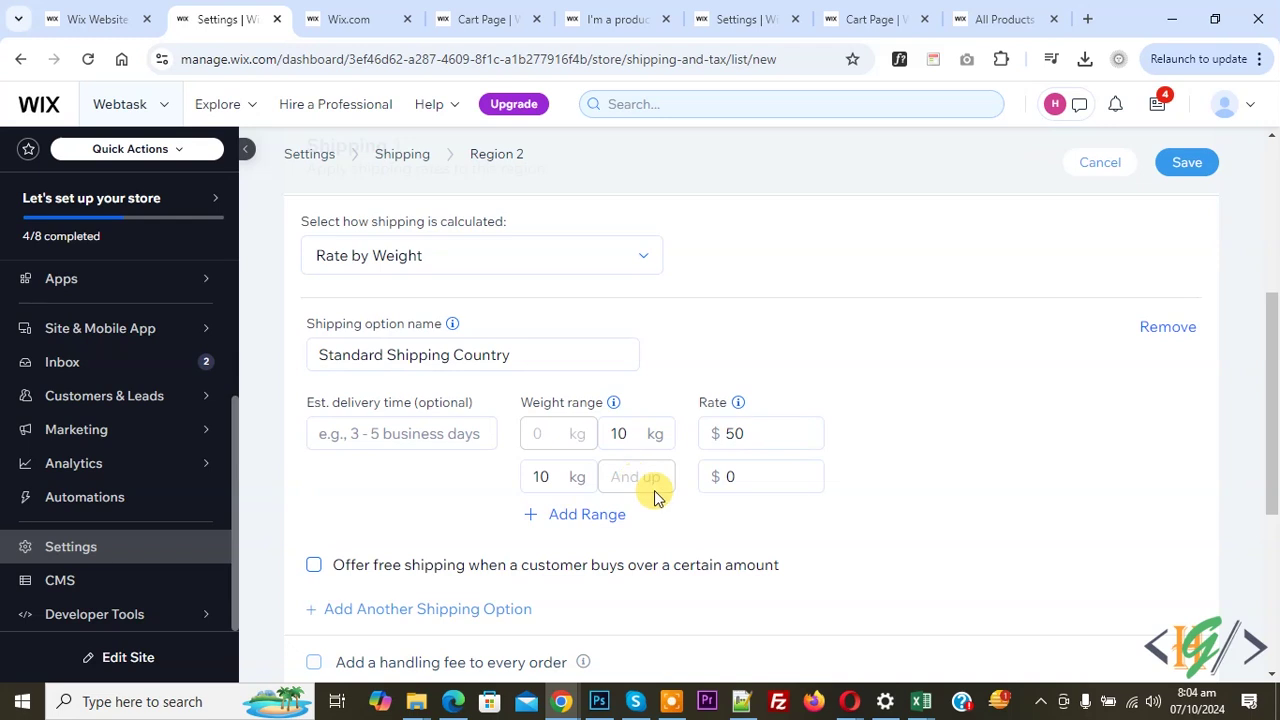
click(600, 516)
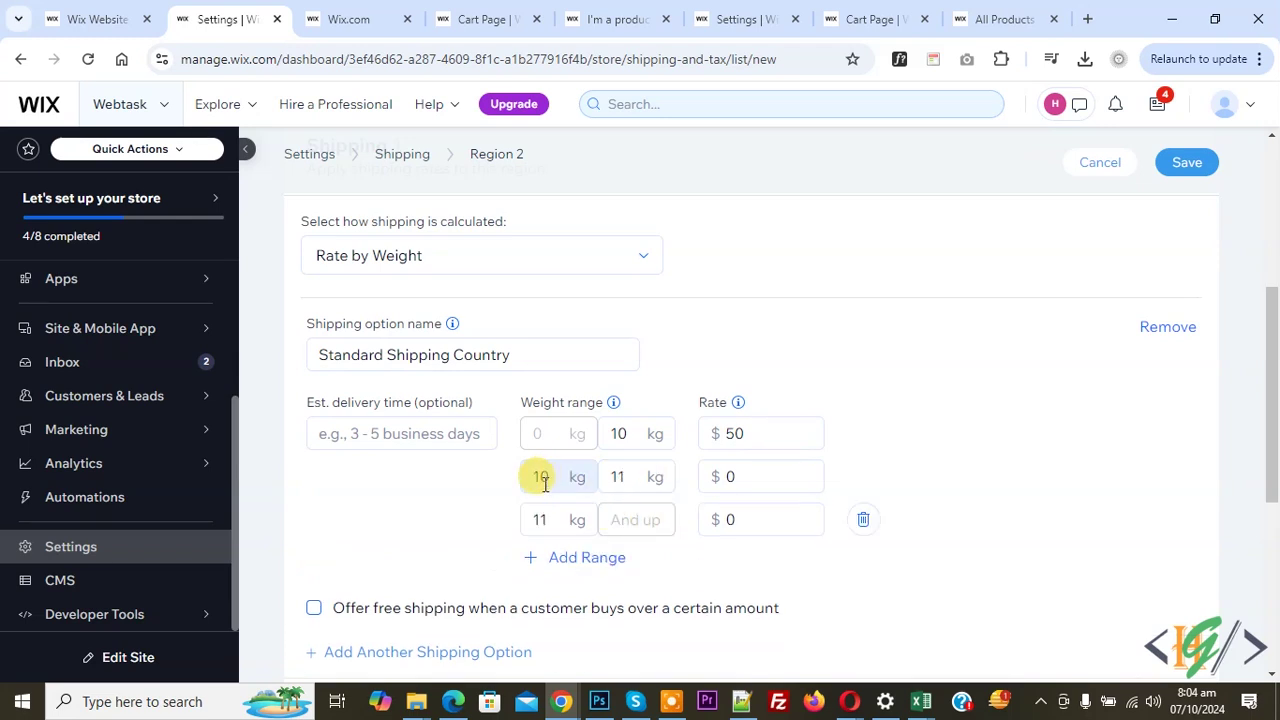
click(619, 479)
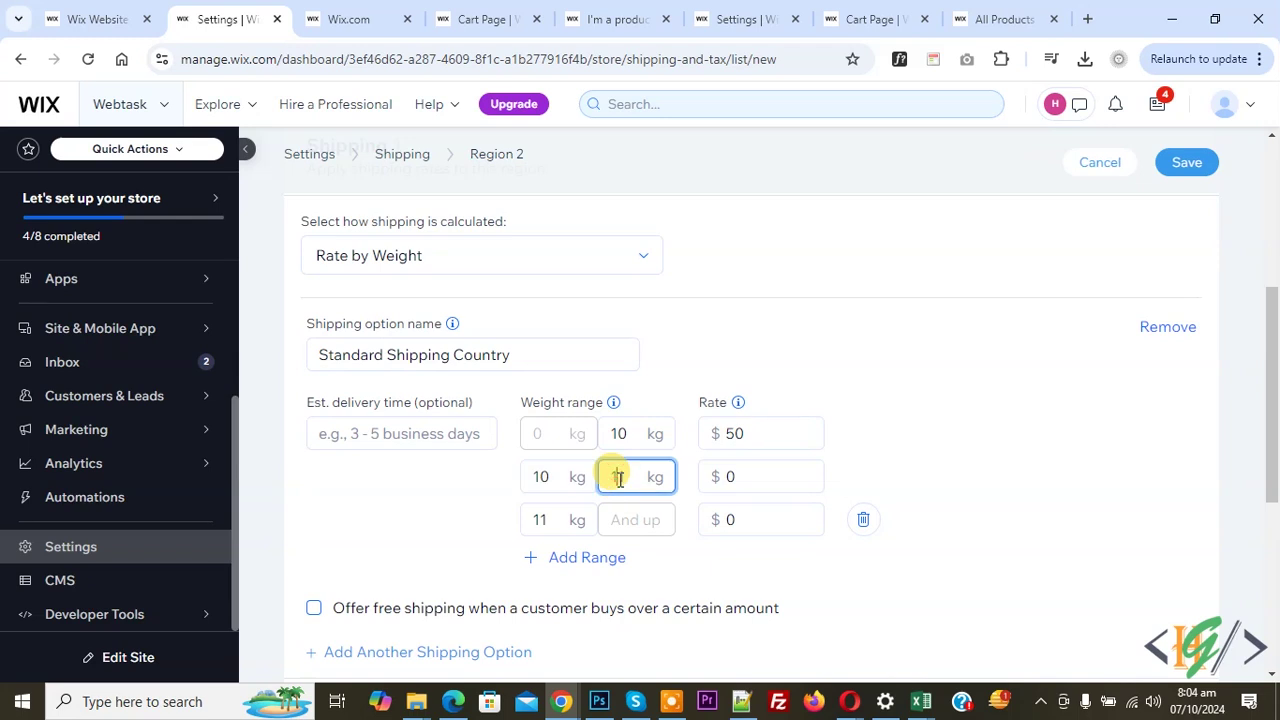
key(BackSpace)
key(BackSpace)
text(20)
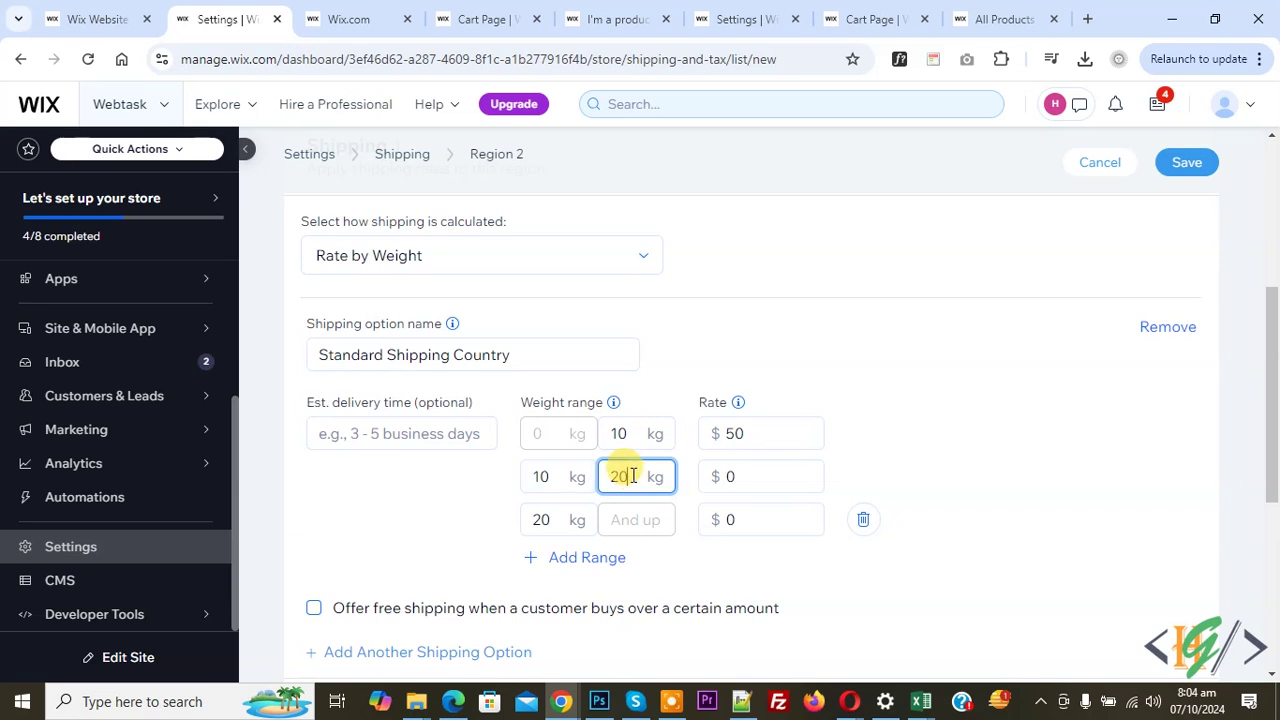
Set the rates to $60 for 10–20 kg and $70 for 20 kg and up, and save the region
click(726, 477)
text(60)
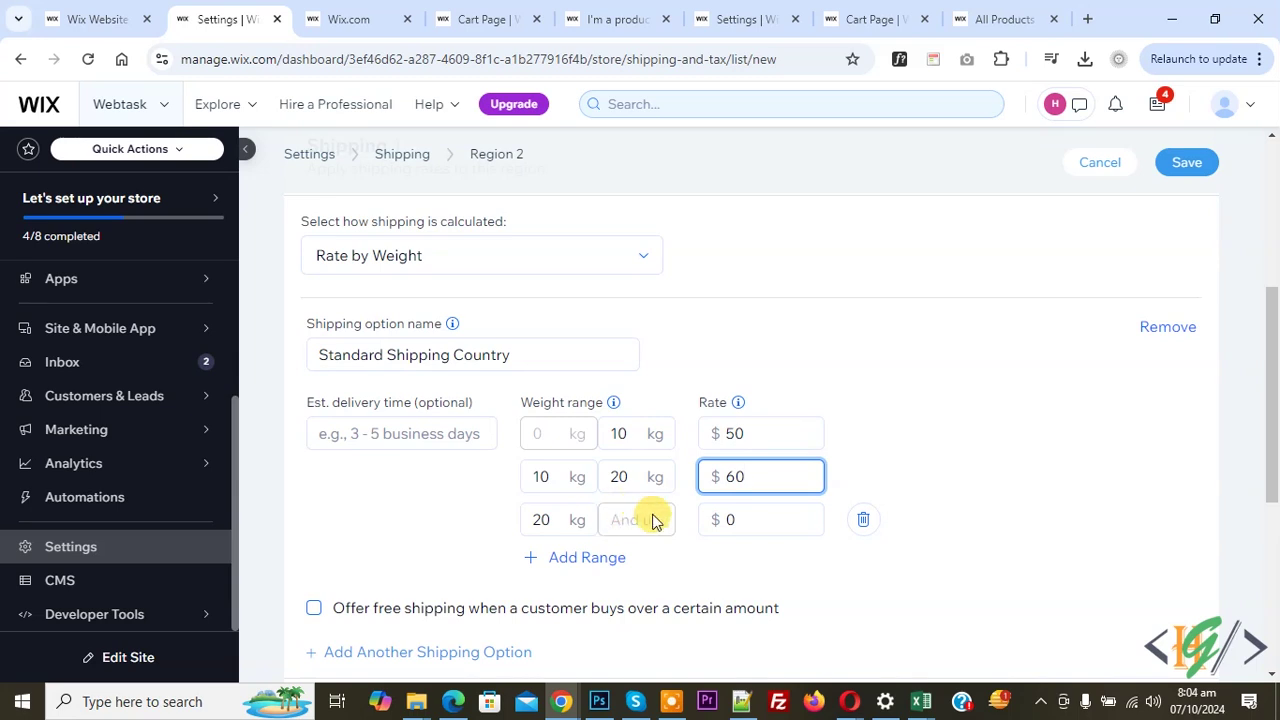
click(725, 522)
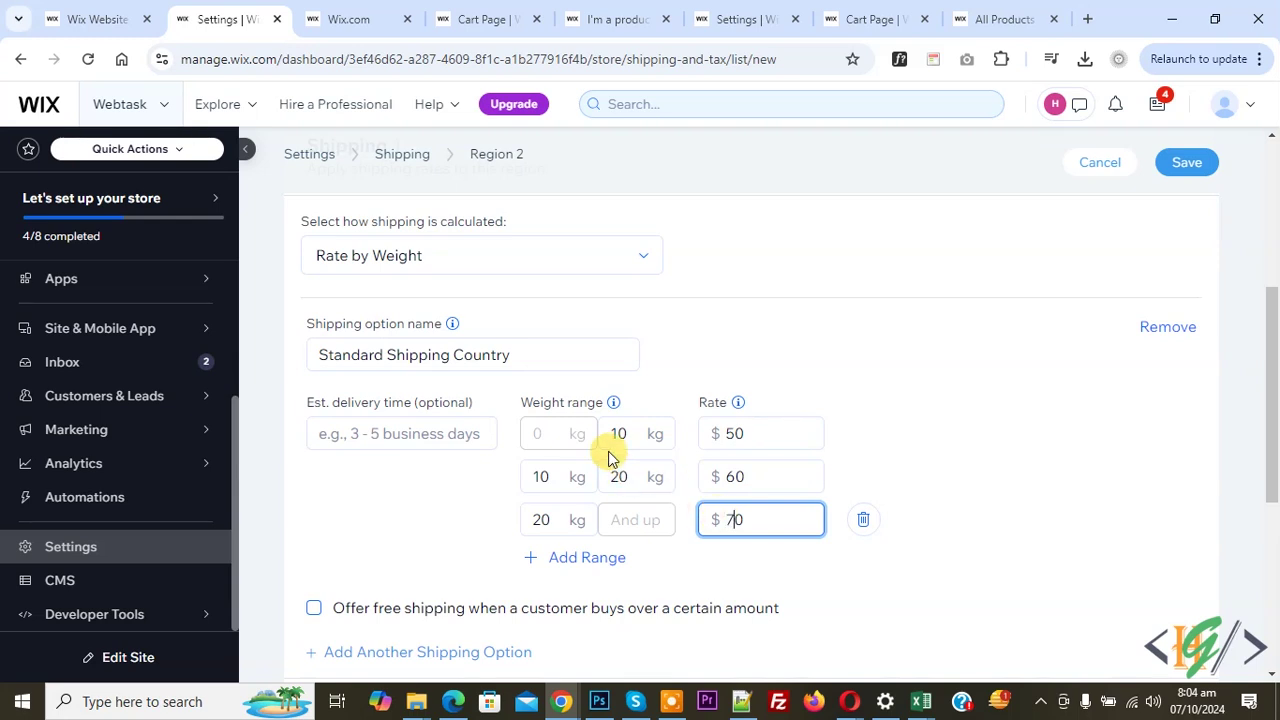
click(1180, 170)
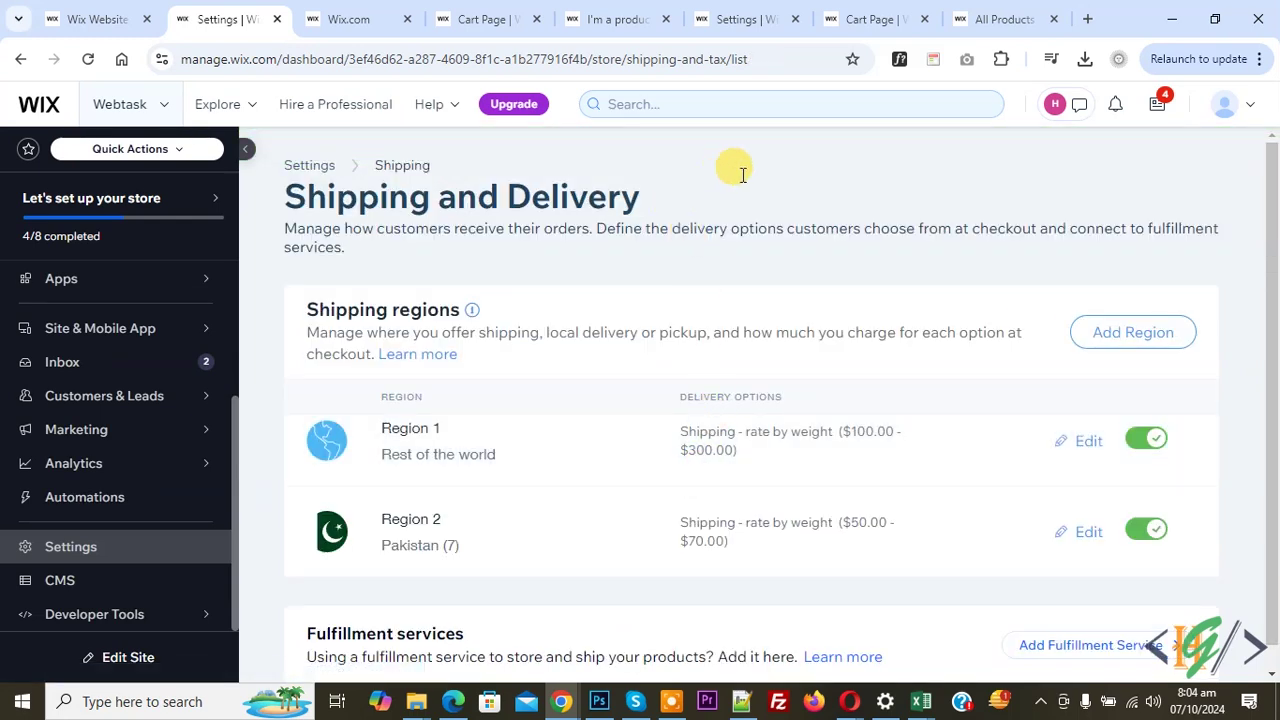
Reload the store's cart page and check the delivery charge in the order summary
click(470, 18)
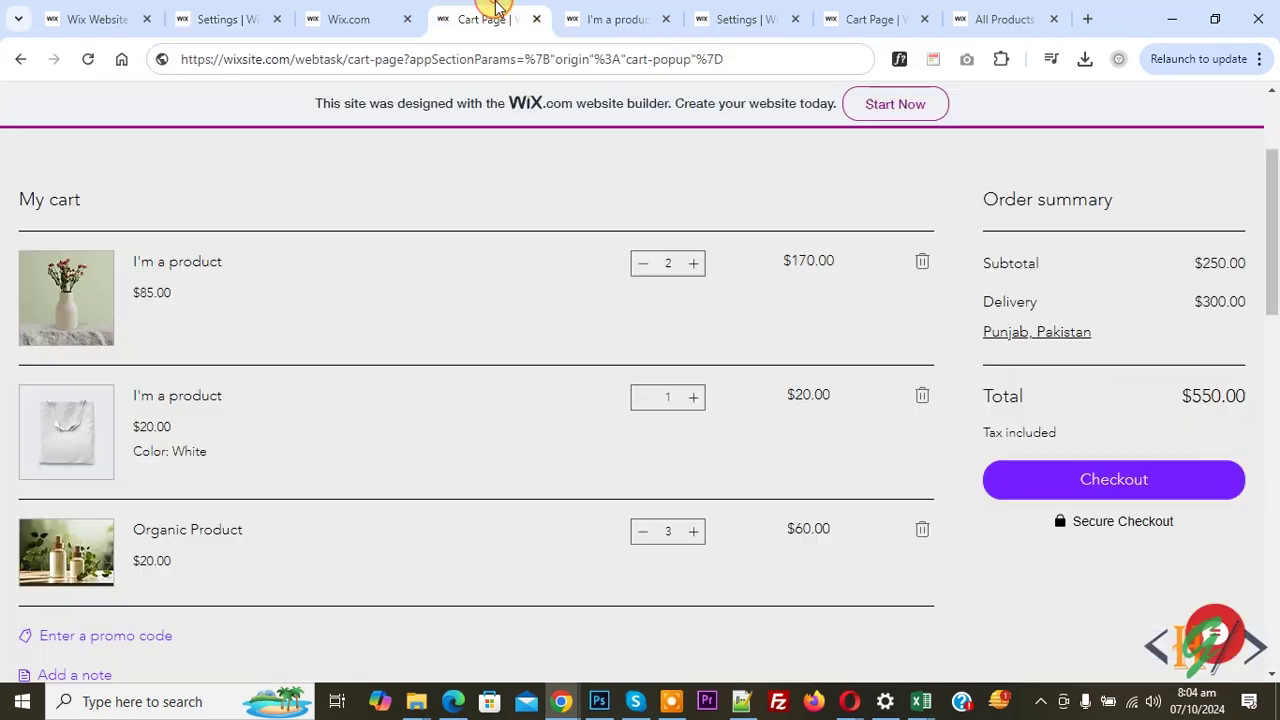
click(94, 59)
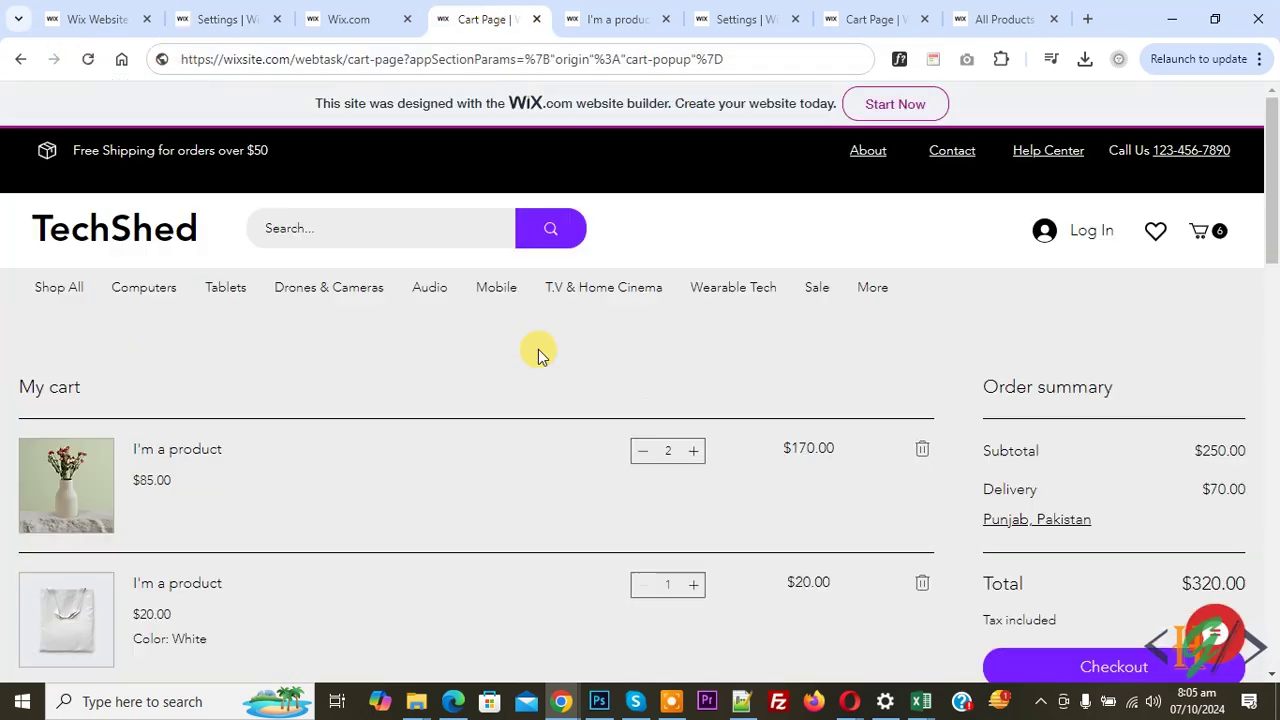
scroll(540, 351, down, 2)
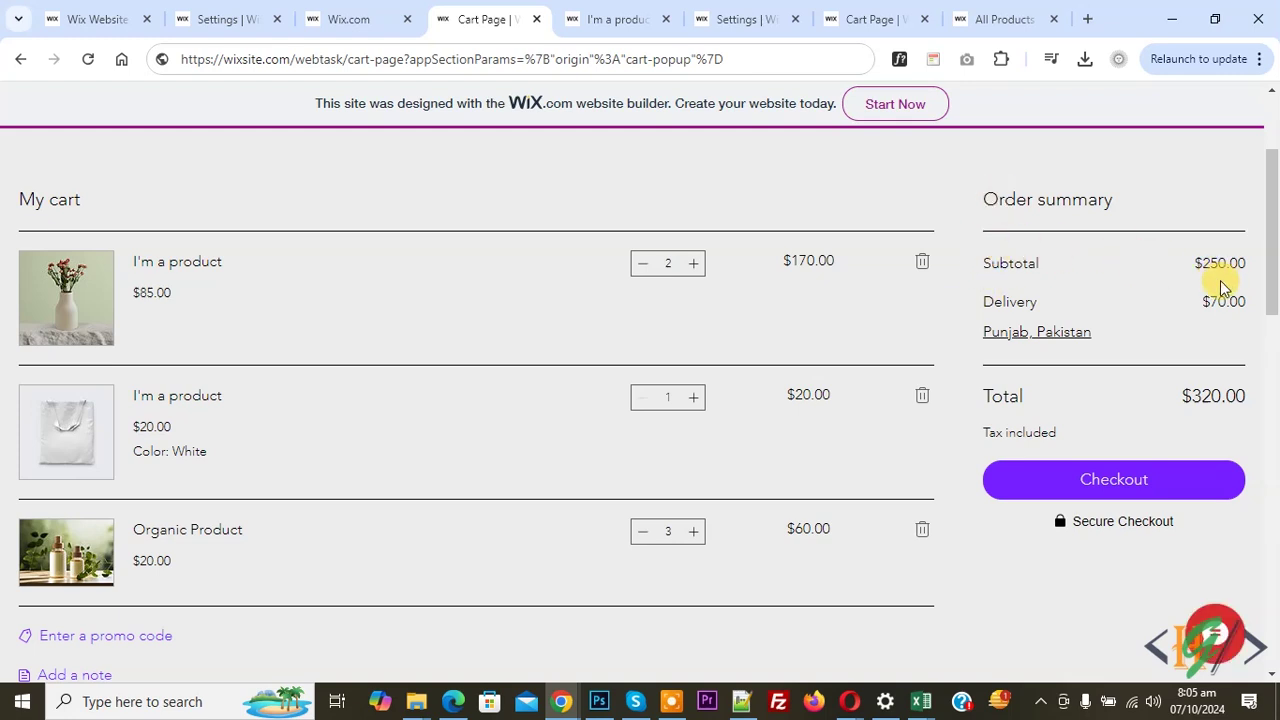
Test the weight-based delivery rate by changing the Organic Product quantity in the cart to 5, down to 1, and up to 2
click(697, 537)
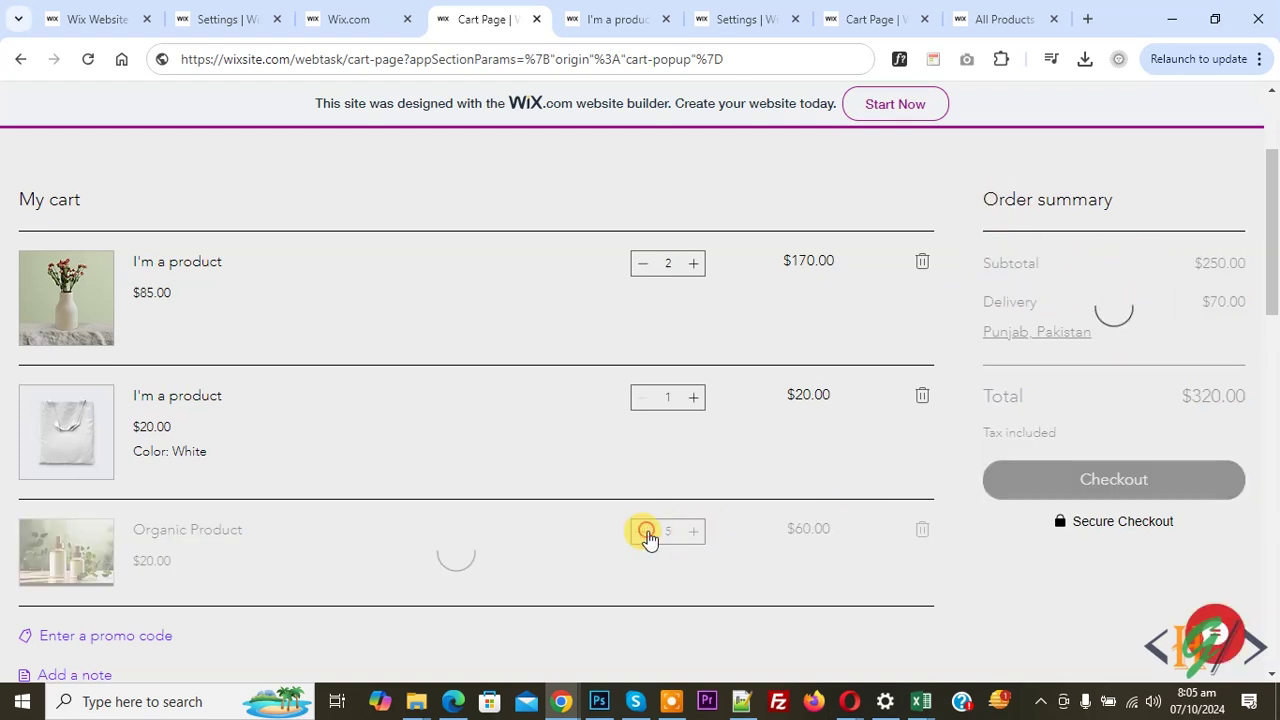
click(645, 535)
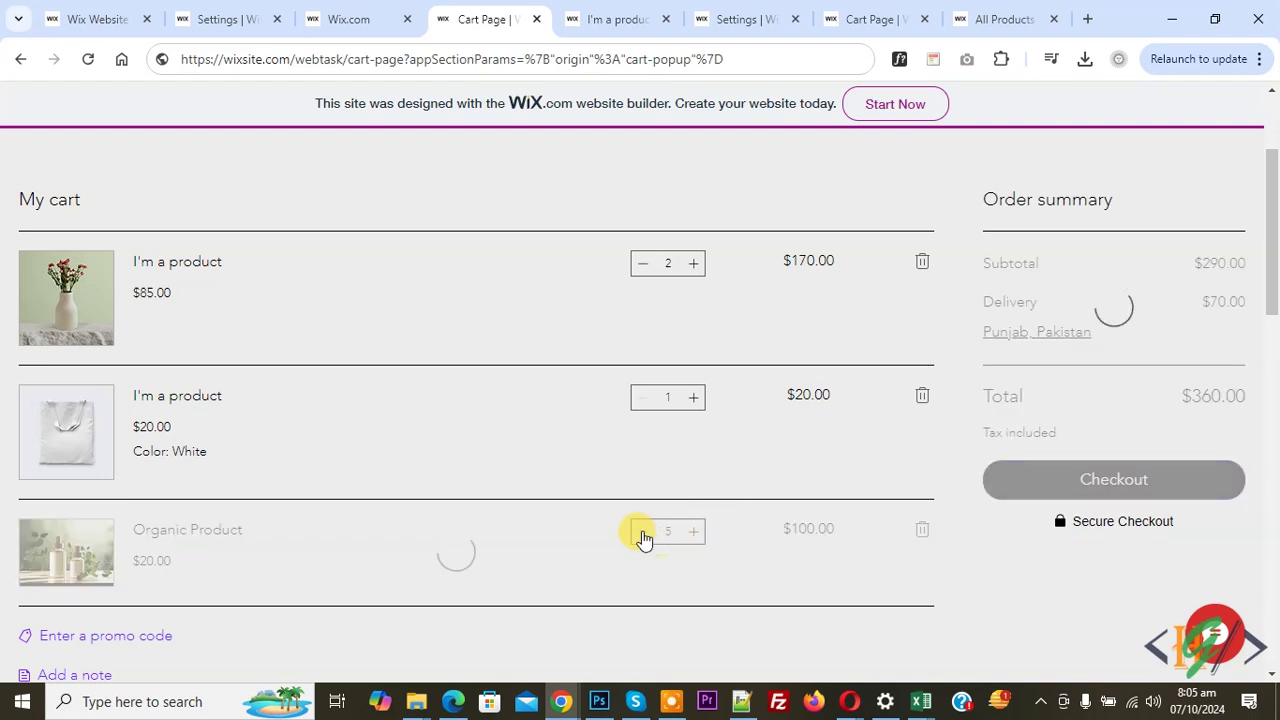
click(645, 535)
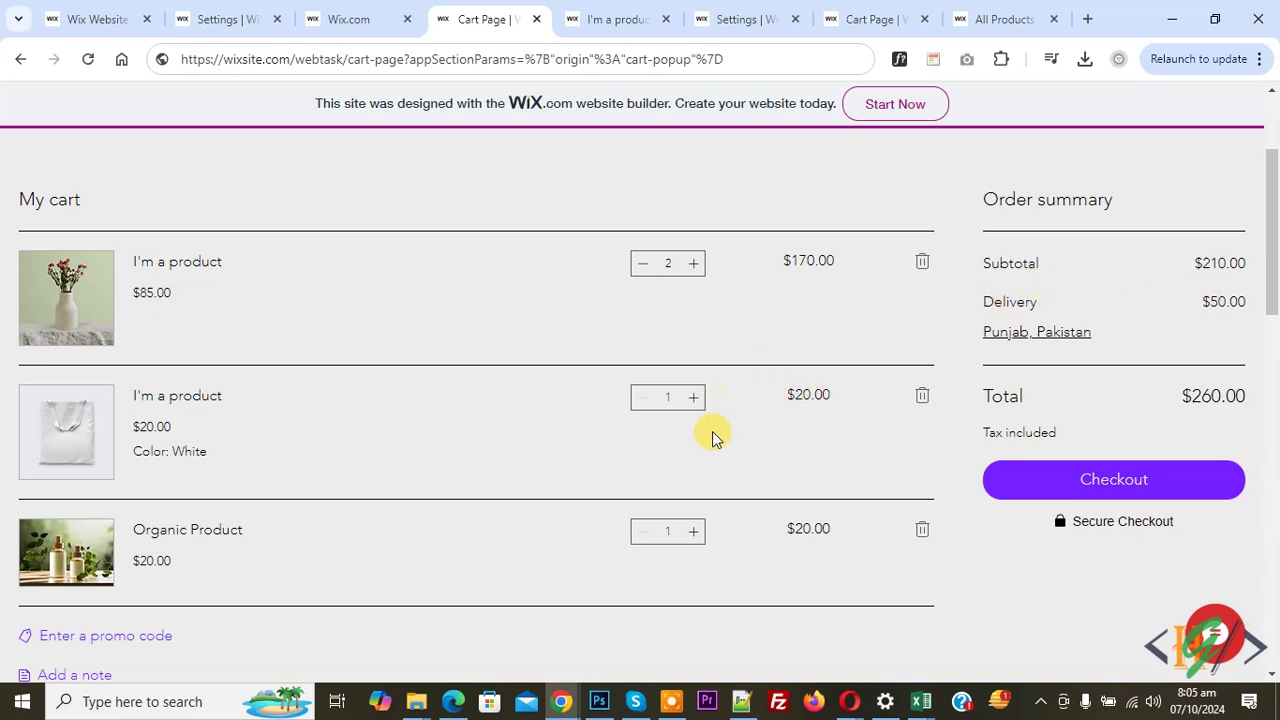
click(693, 531)
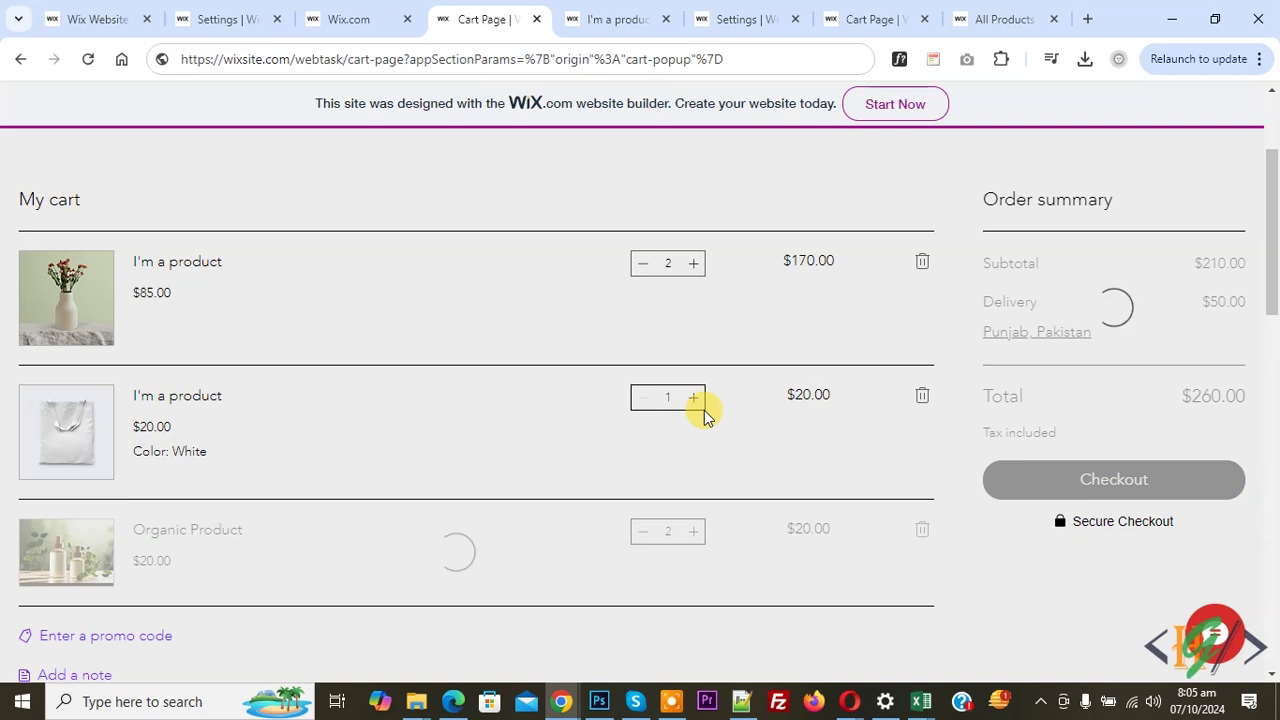